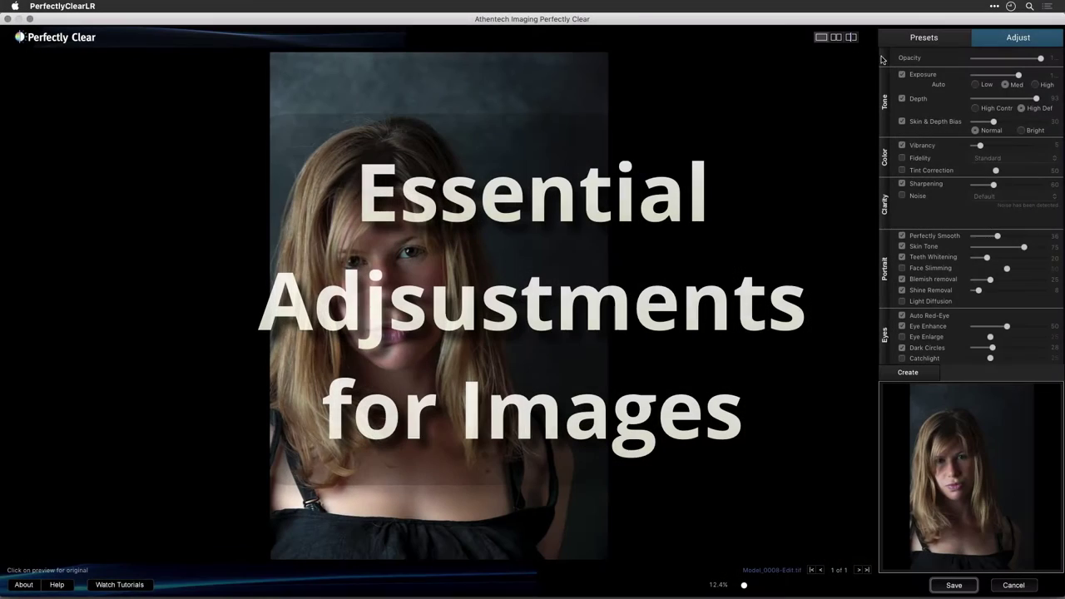
Step: Try Vivid, Beautify and Beautify Plus on the blonde portrait, then compare it with the original
{"action": "left_click", "coordinate": [898, 42]}
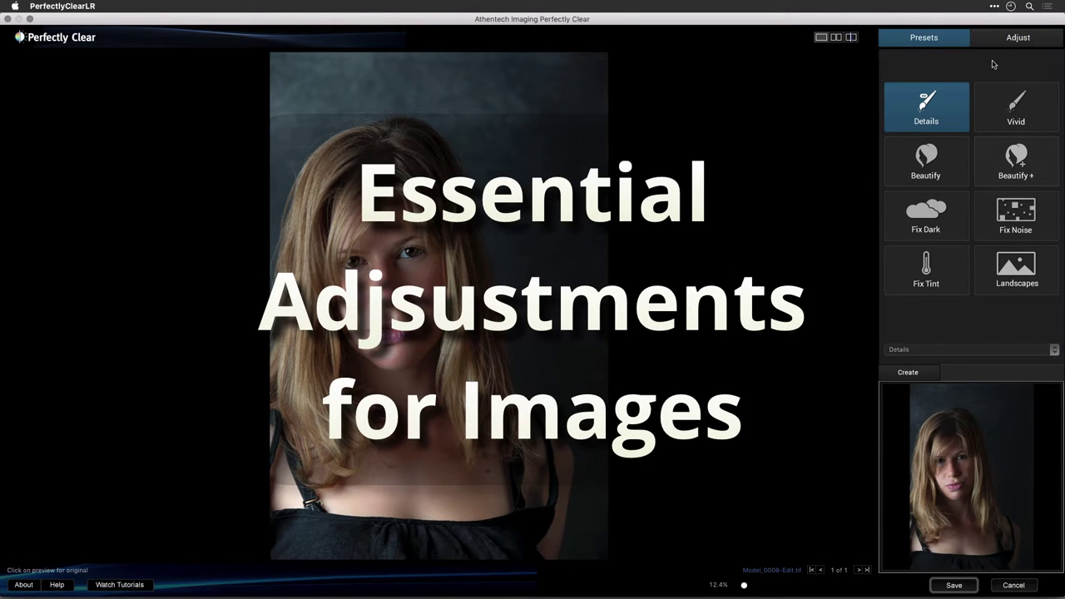
{"action": "left_click", "coordinate": [1035, 108]}
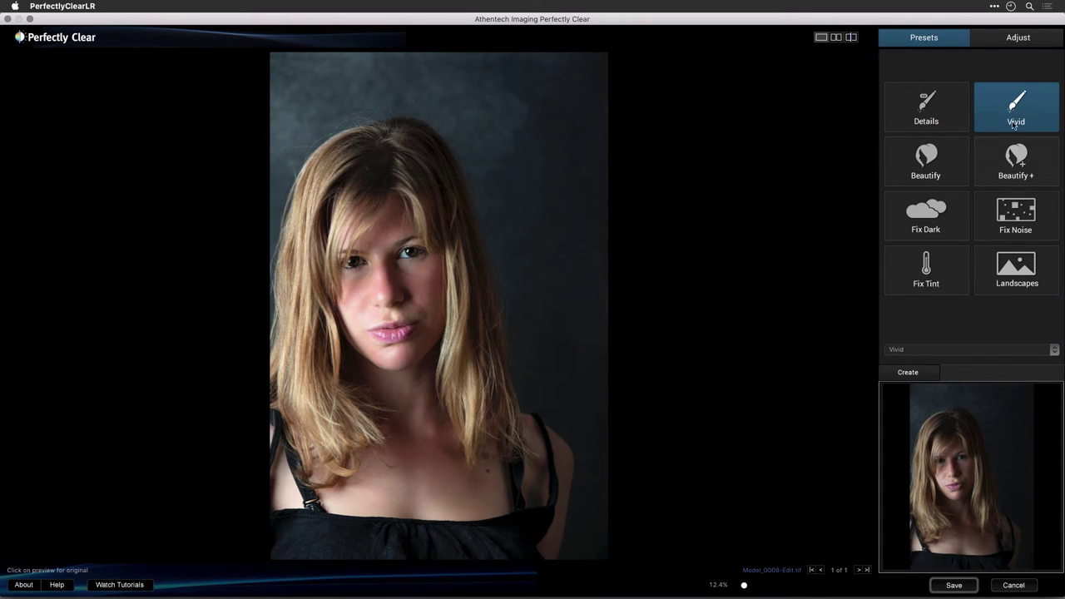
{"action": "left_click", "coordinate": [929, 172]}
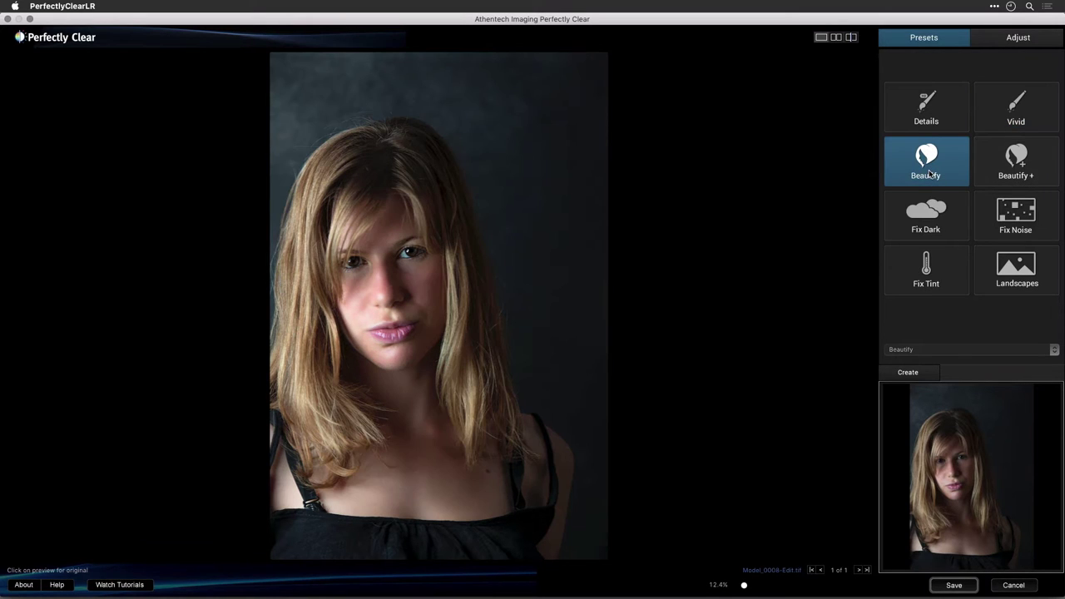
{"action": "left_click", "coordinate": [1000, 173]}
{"action": "left_click_drag", "start_coordinate": [517, 280], "coordinate": [517, 280]}
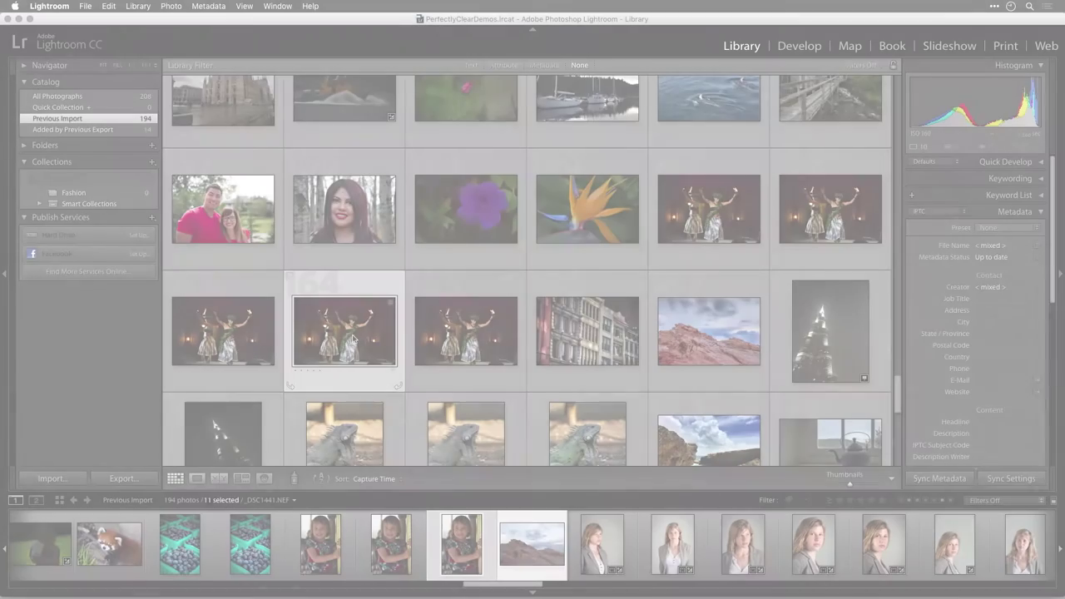
Step: Add the forest photo to the selection and choose Photo > Edit In > Edit in PerfectlyClearLR
{"action": "scroll", "coordinate": [352, 338], "scroll_direction": "down", "scroll_amount": 10}
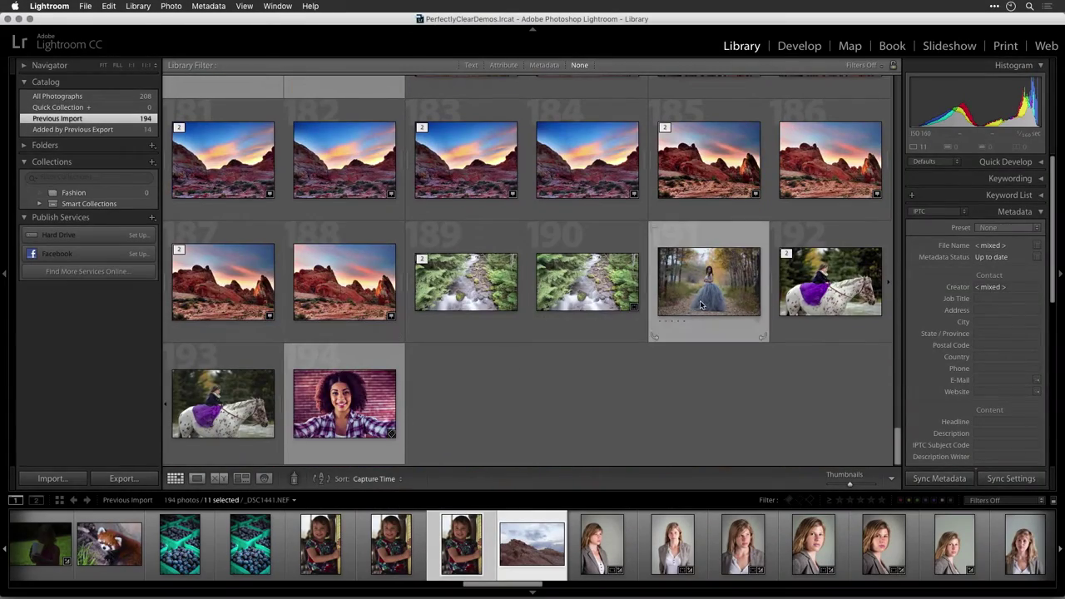
{"action": "left_click", "coordinate": [701, 305], "text": "super"}
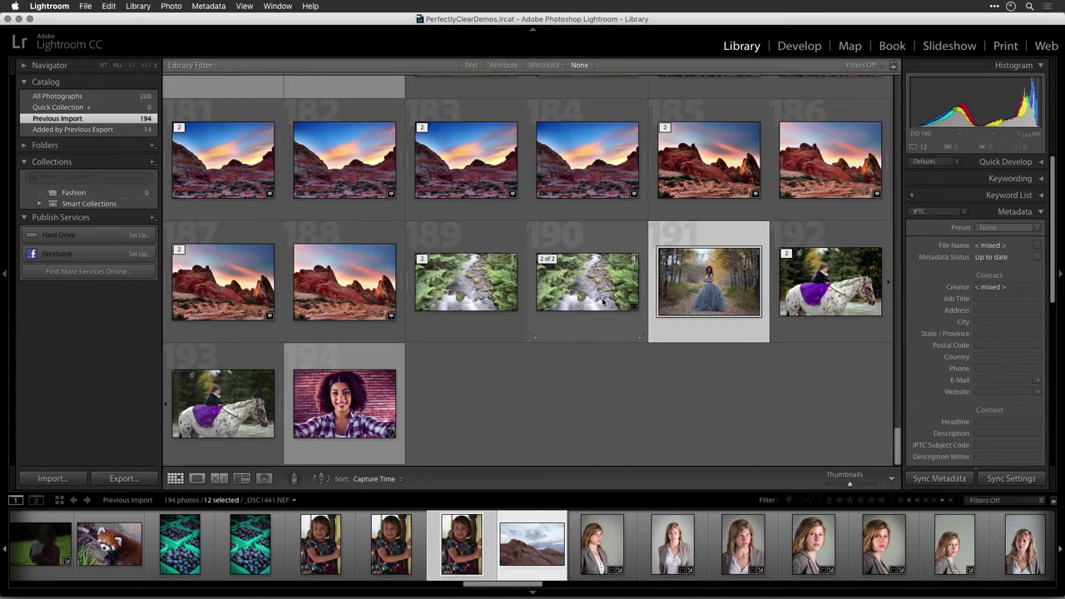
{"action": "scroll", "coordinate": [603, 302], "scroll_direction": "up", "scroll_amount": 20}
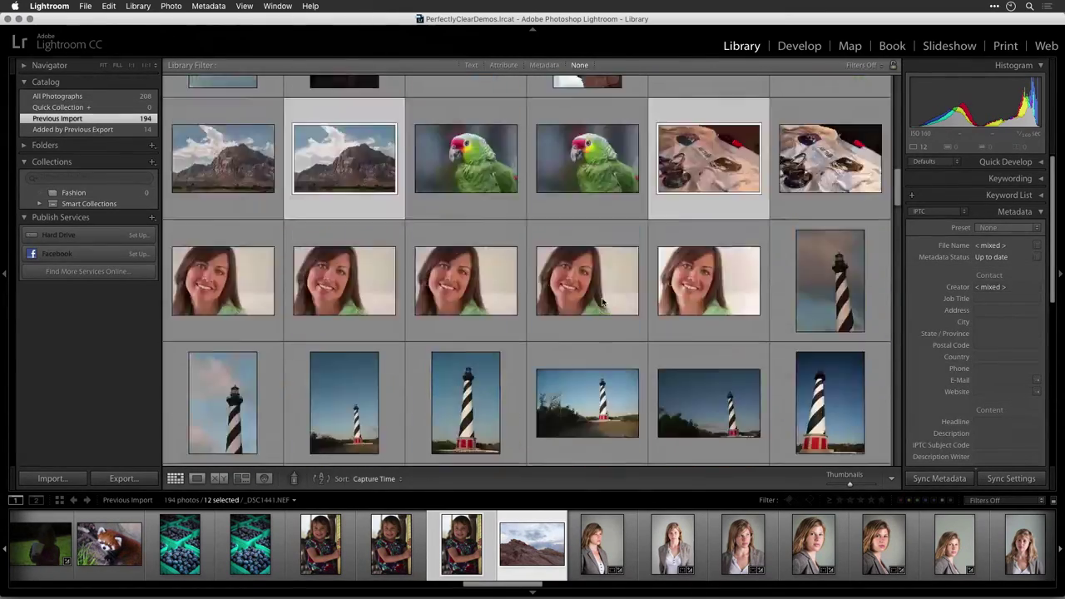
{"action": "left_click", "coordinate": [171, 5]}
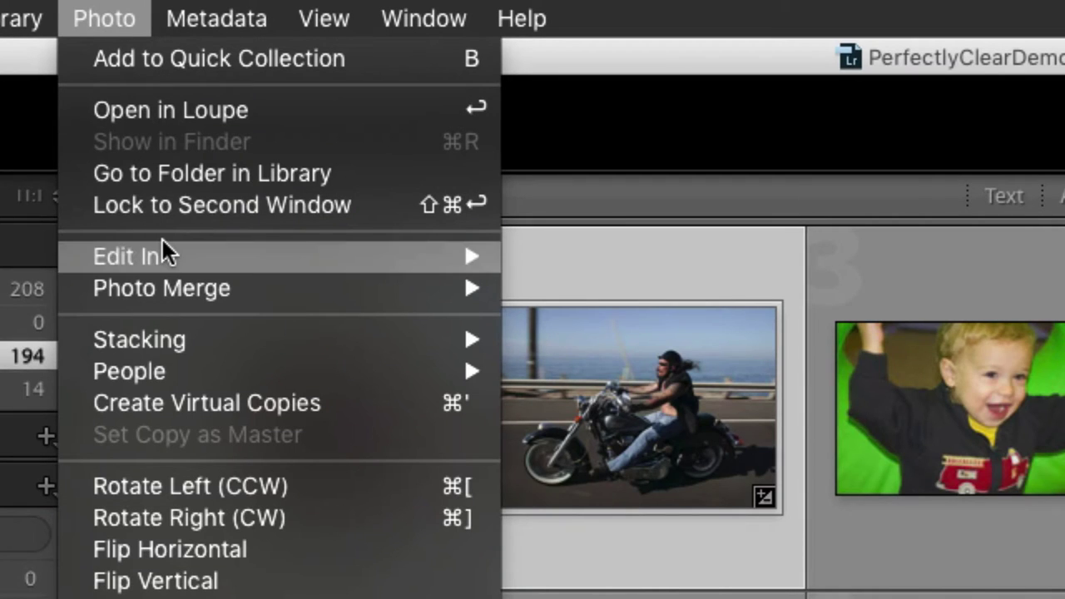
{"action": "mouse_move", "coordinate": [161, 242]}
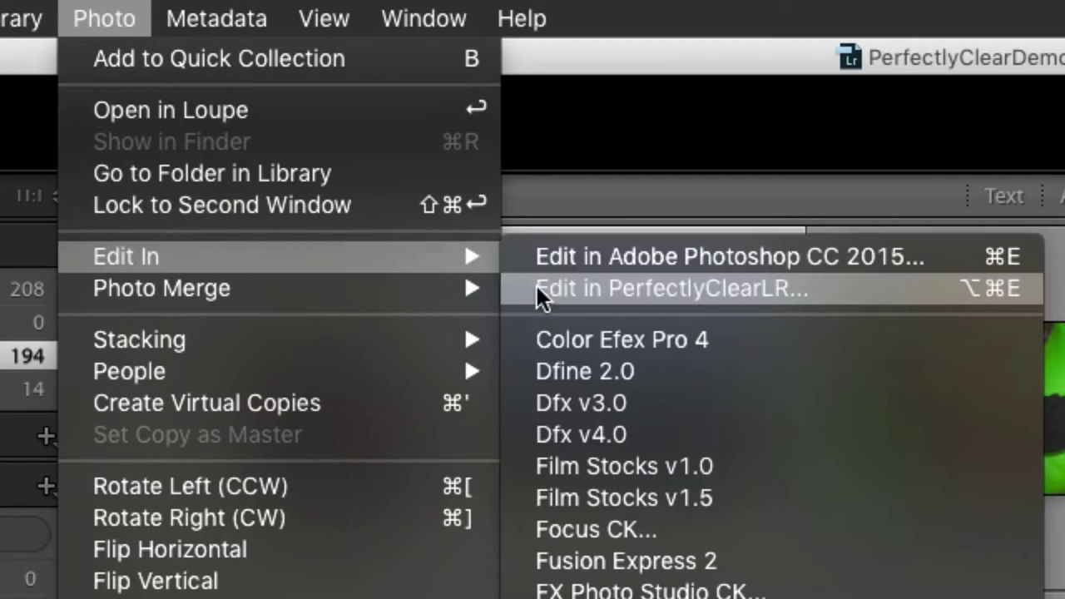
{"action": "left_click", "coordinate": [565, 297]}
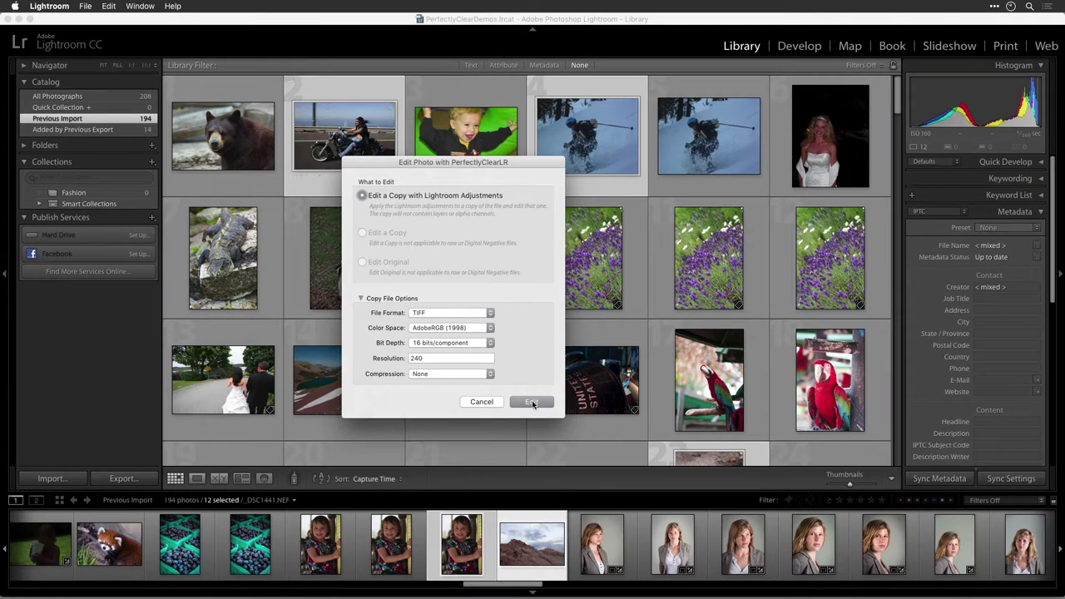
Step: Edit copies with Lightroom adjustments, then try Vivid, Beautify, Fix Dark and Fix Noise on the motorcycle photo
{"action": "left_click", "coordinate": [532, 402]}
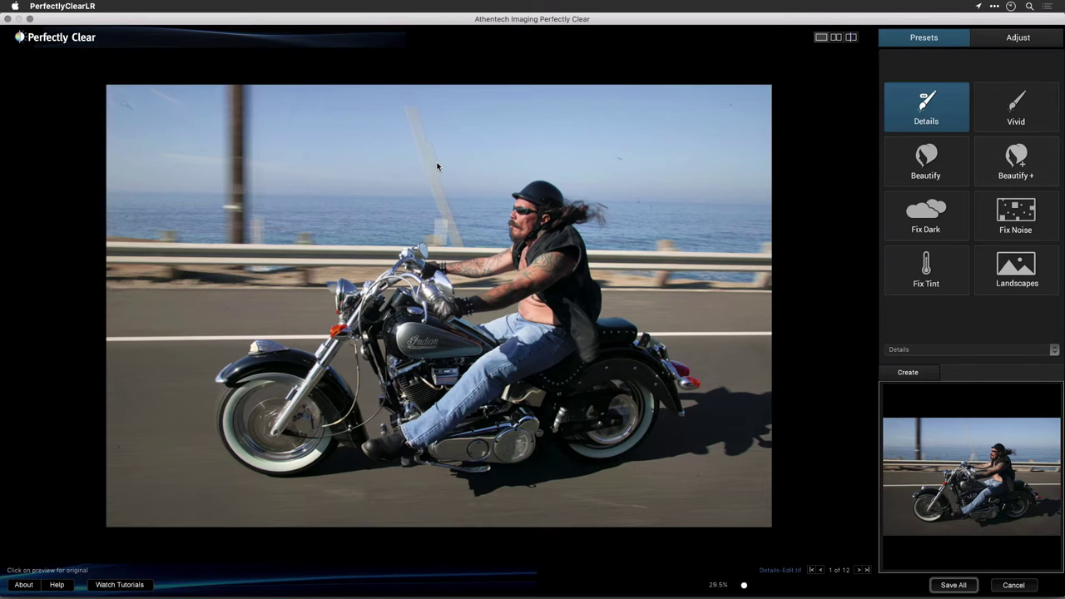
{"action": "left_click", "coordinate": [1004, 108]}
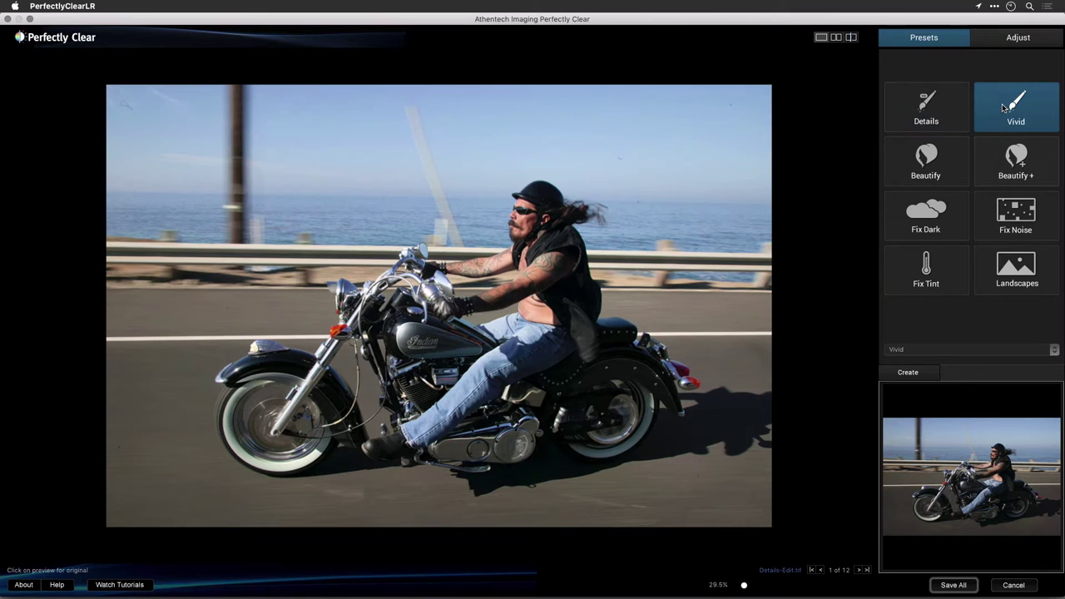
{"action": "left_click", "coordinate": [921, 159]}
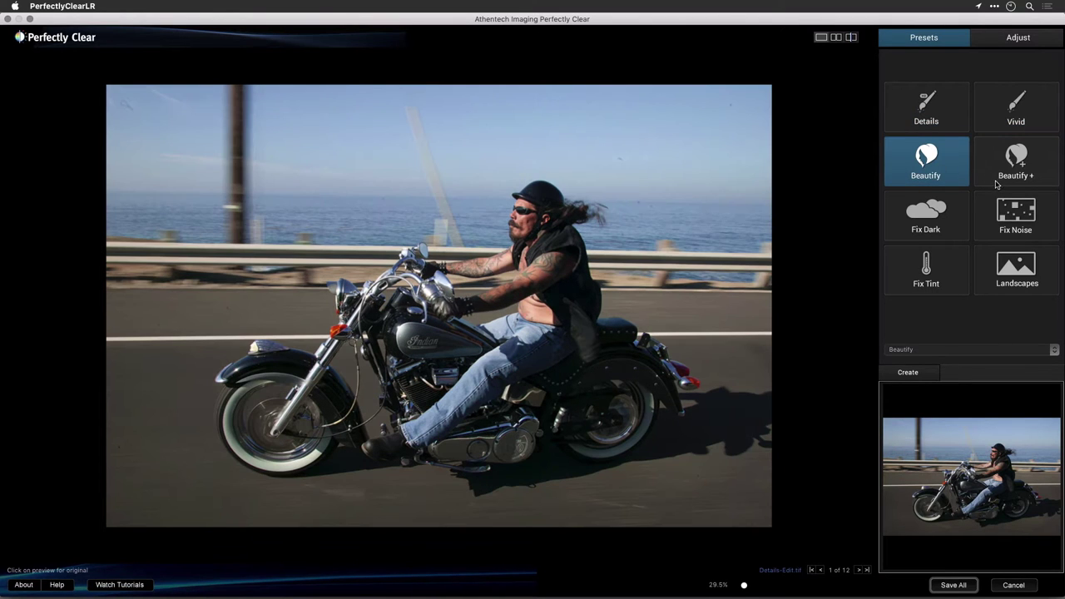
{"action": "left_click", "coordinate": [952, 218]}
{"action": "left_click", "coordinate": [1011, 226]}
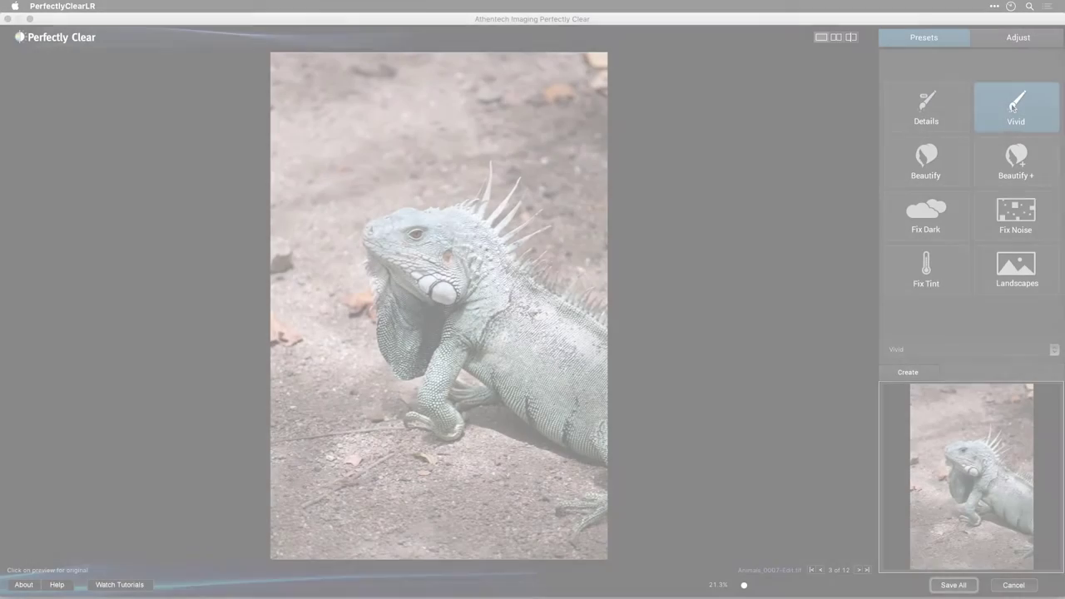
Step: Try Beautify, Fix Dark, Fix Noise and Fix Tint on the iguana, ending with Landscapes
{"action": "left_click", "coordinate": [951, 159]}
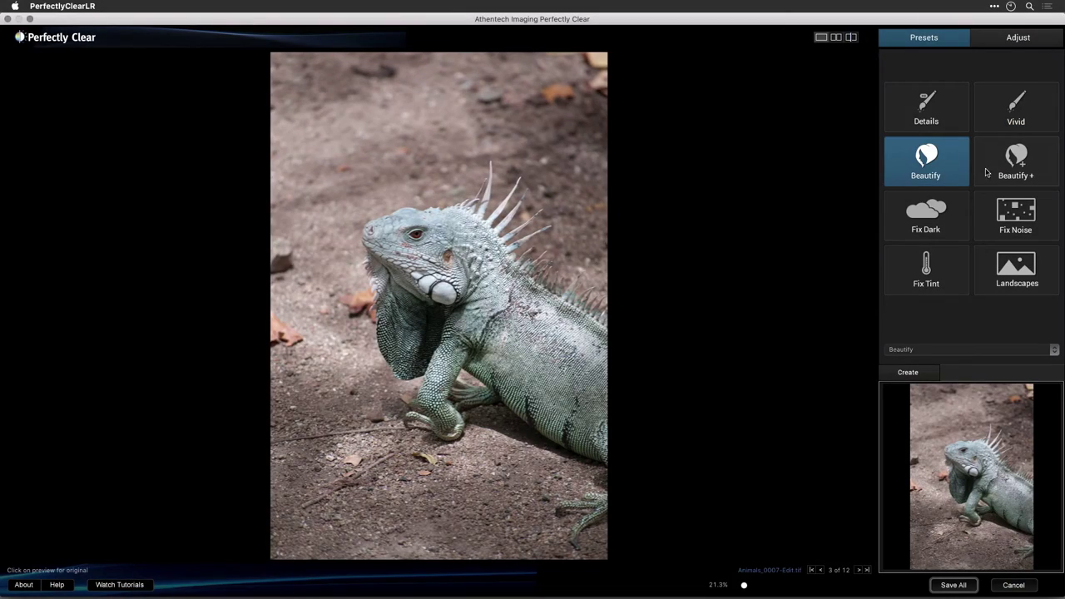
{"action": "left_click", "coordinate": [951, 214]}
{"action": "left_click", "coordinate": [1007, 223]}
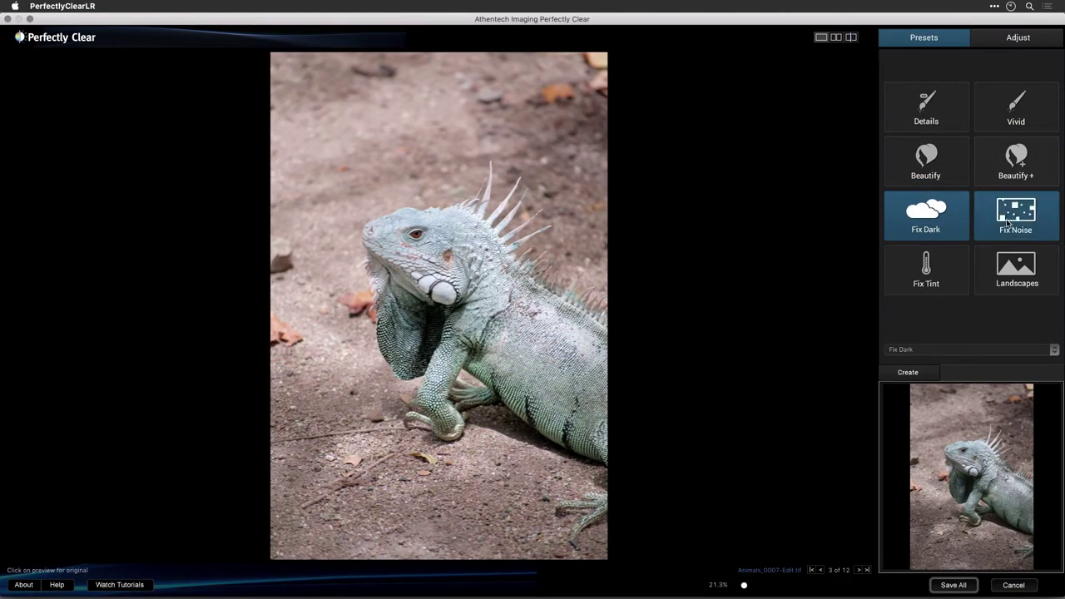
{"action": "left_click", "coordinate": [944, 266]}
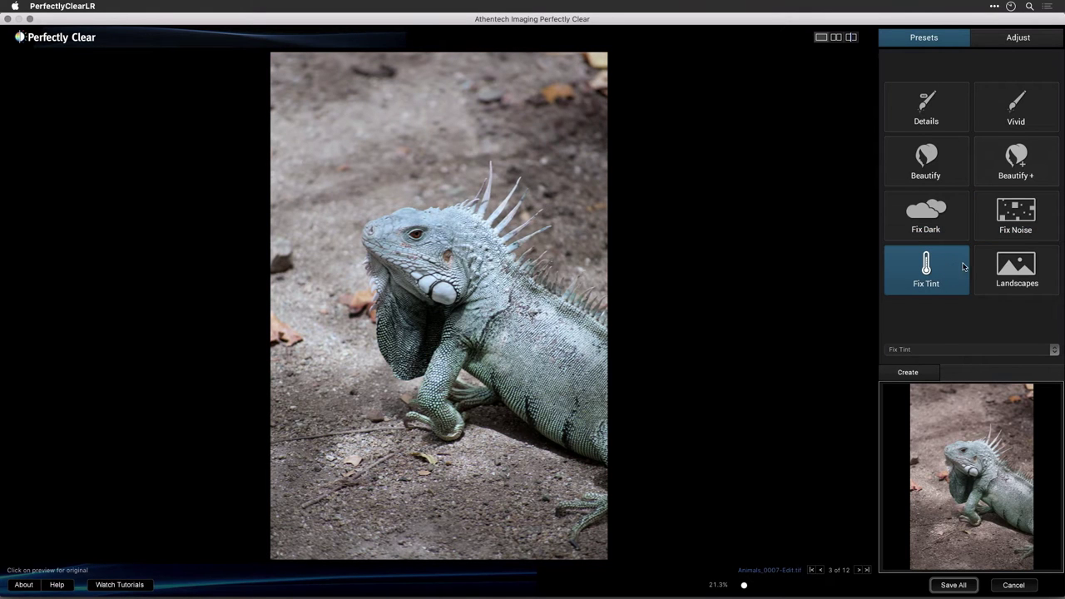
{"action": "left_click", "coordinate": [1007, 271]}
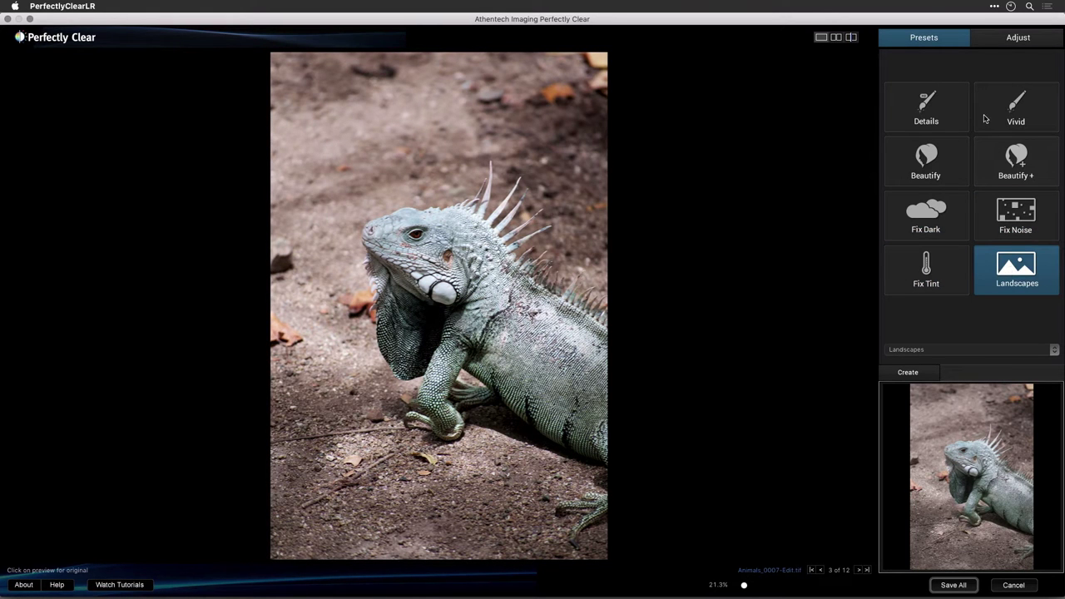
Step: Raise the iguana photo's Sharpening and Vibrancy sliders in the Adjust panel
{"action": "left_click", "coordinate": [996, 46]}
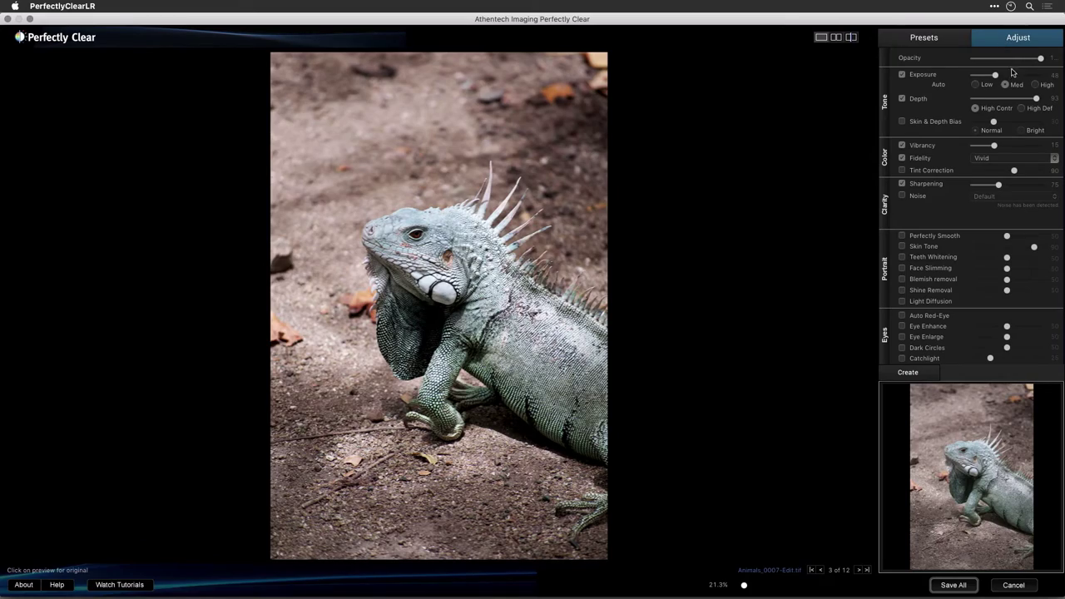
{"action": "left_click", "coordinate": [1020, 185]}
{"action": "left_click", "coordinate": [1032, 147]}
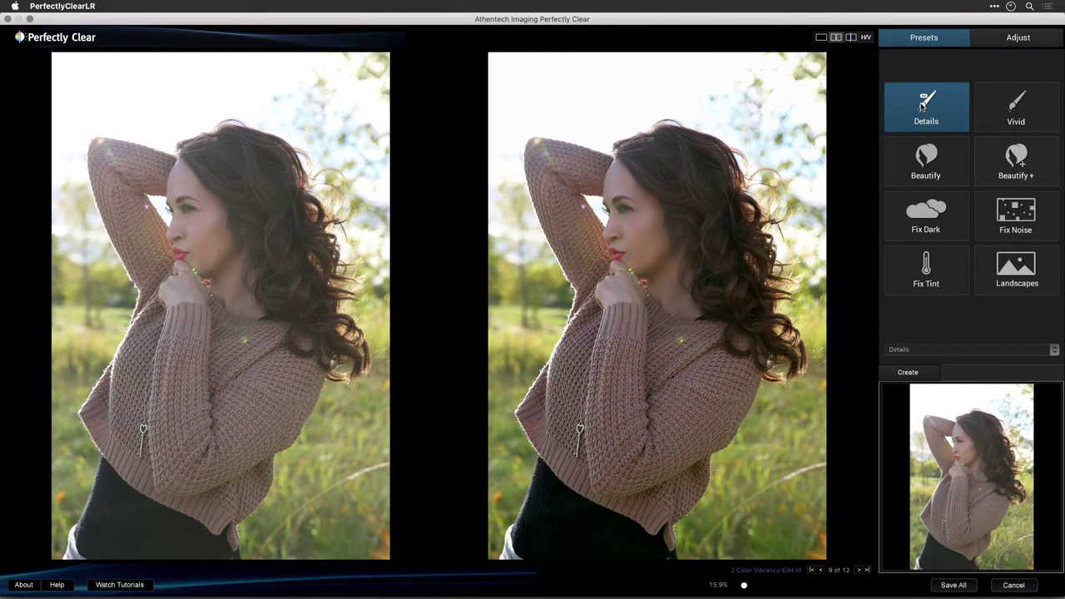
Step: Give the sweater portrait Vivid, then try Beautify and settle on Beautify Plus for the red-hood portrait
{"action": "left_click", "coordinate": [1025, 107]}
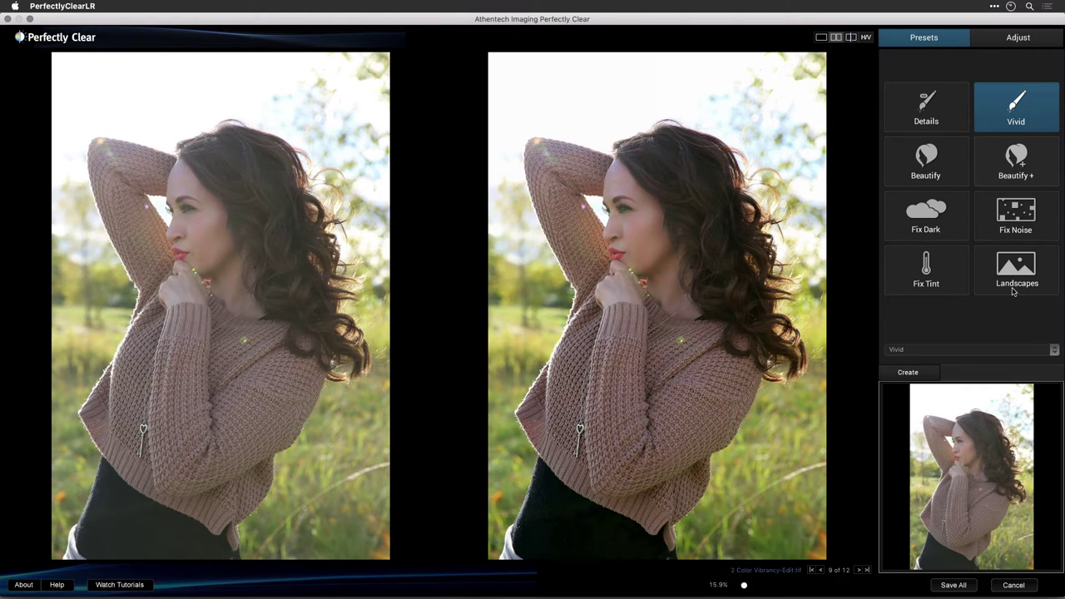
{"action": "left_click", "coordinate": [859, 570]}
{"action": "left_click", "coordinate": [945, 169]}
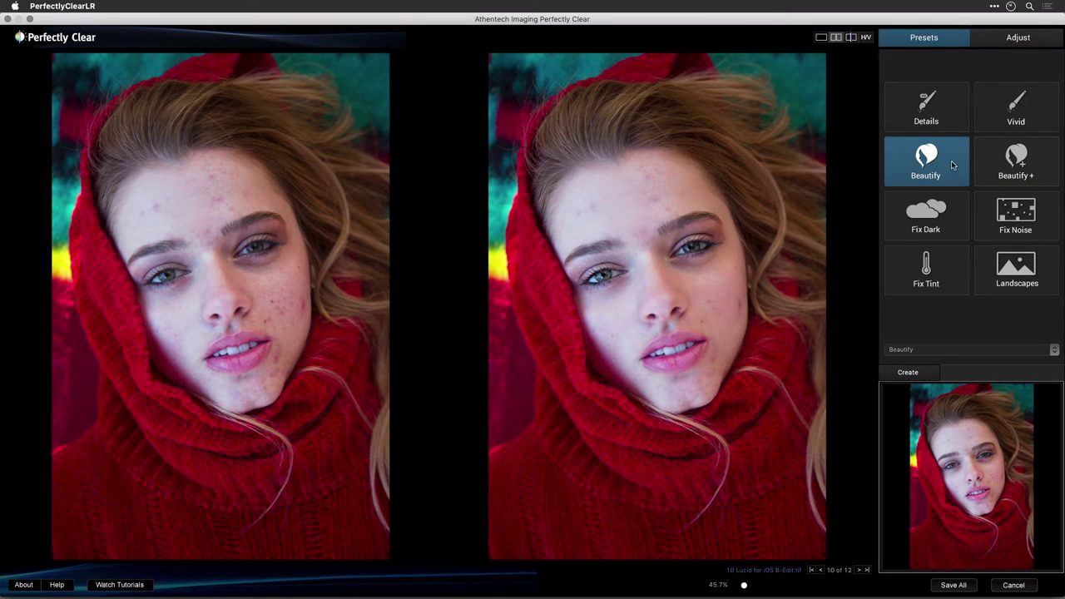
{"action": "left_click", "coordinate": [1007, 164]}
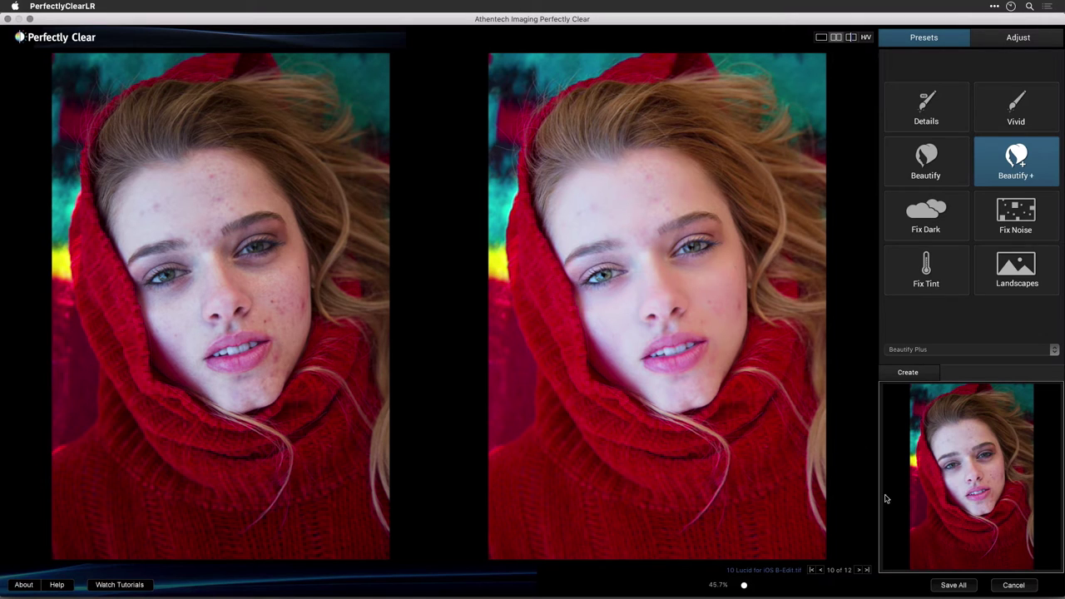
Step: Brighten the hula dancers photo with Fix Dark and toggle it against the original in single view
{"action": "left_click", "coordinate": [857, 571]}
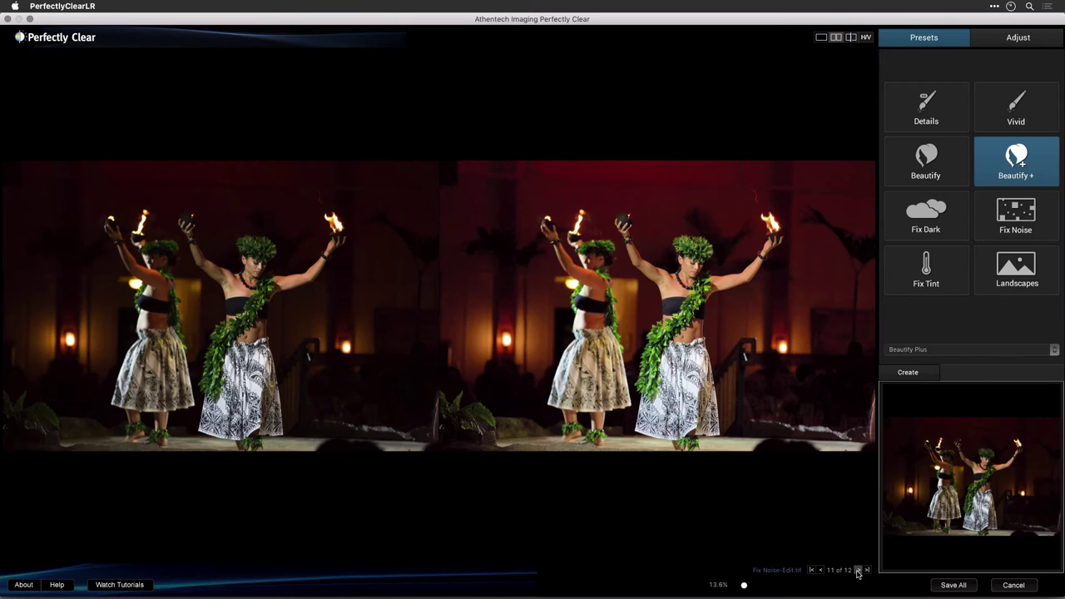
{"action": "left_click", "coordinate": [933, 228]}
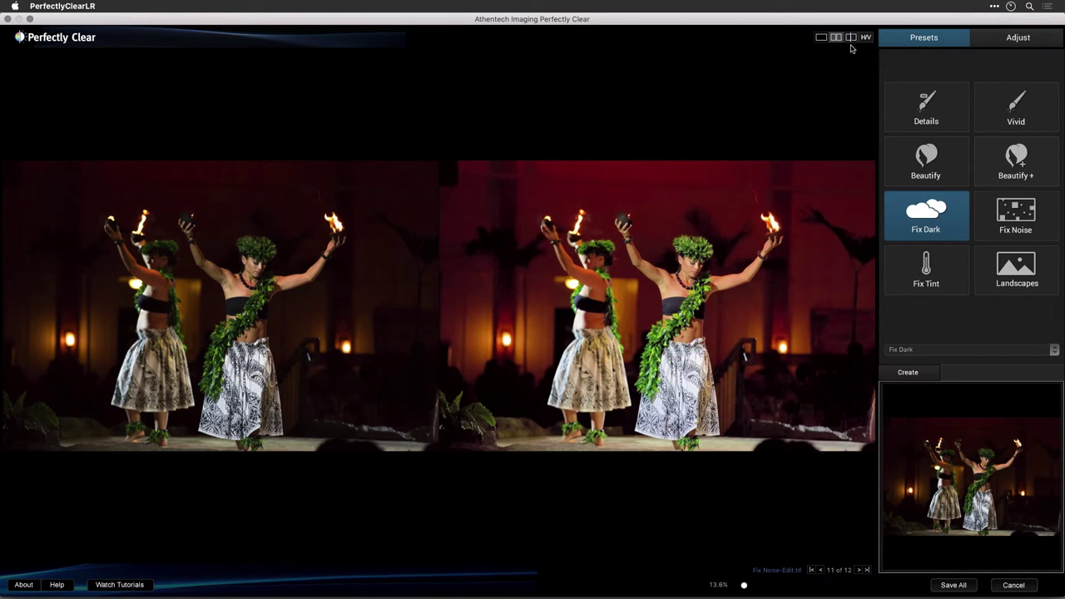
{"action": "left_click", "coordinate": [821, 37]}
{"action": "left_click", "coordinate": [589, 279]}
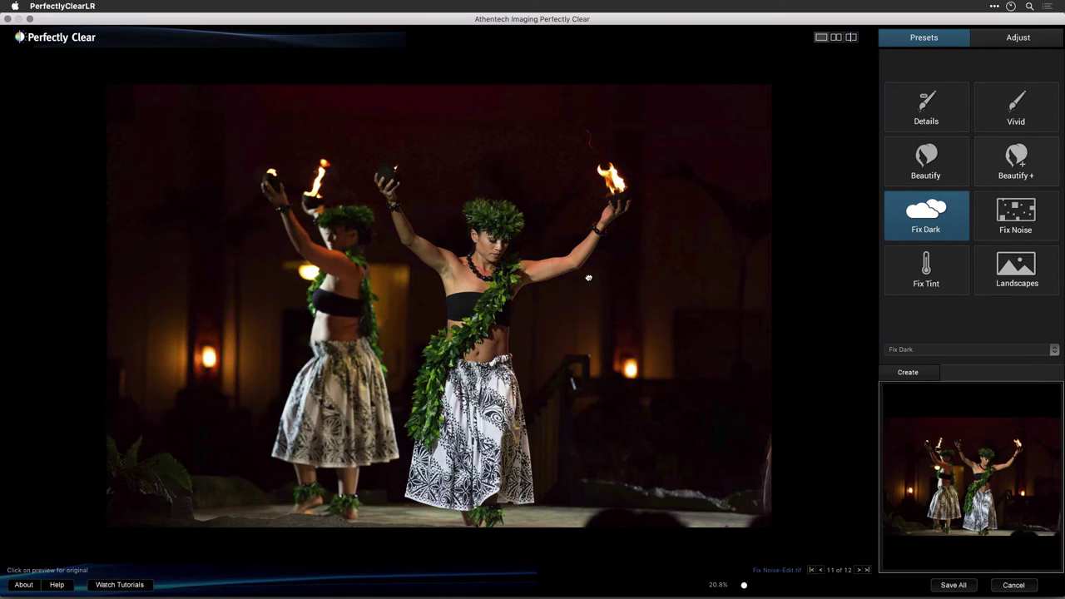
{"action": "left_click", "coordinate": [588, 279]}
{"action": "left_click", "coordinate": [589, 278]}
{"action": "left_click", "coordinate": [588, 279]}
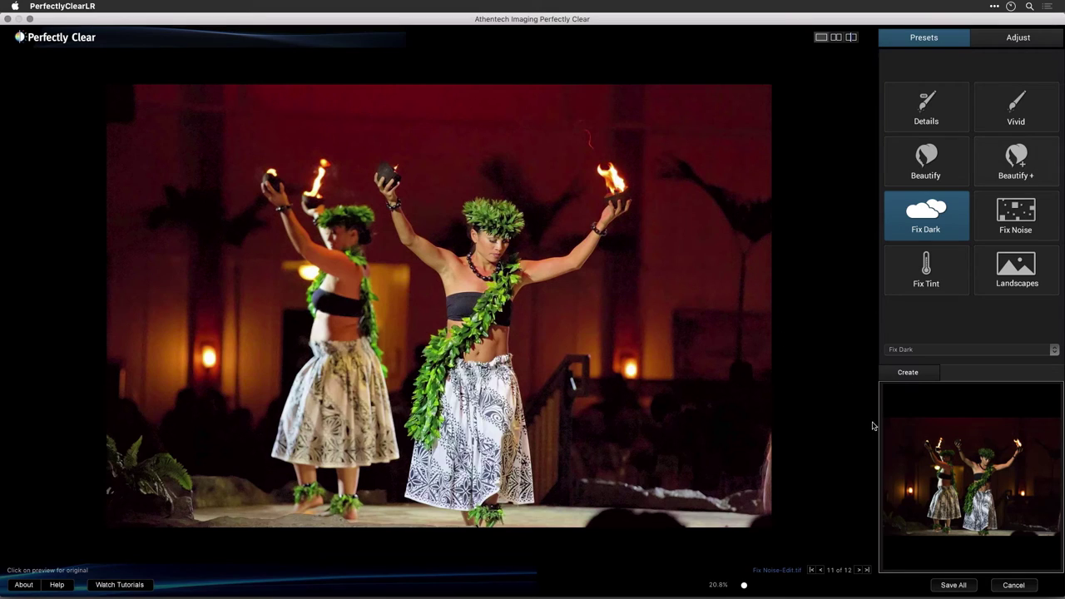
Step: Zoom the hula photo to 100% and compare the detail with the original
{"action": "key", "text": "z"}
{"action": "left_click", "coordinate": [411, 317]}
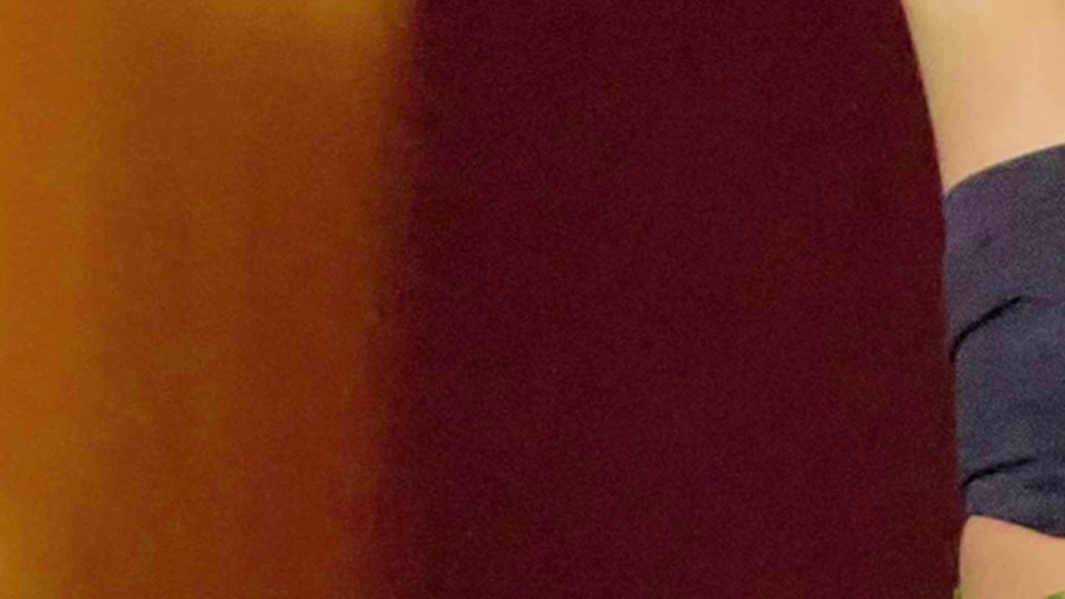
{"action": "key", "text": "backslash"}
{"action": "key", "text": "backslash"}
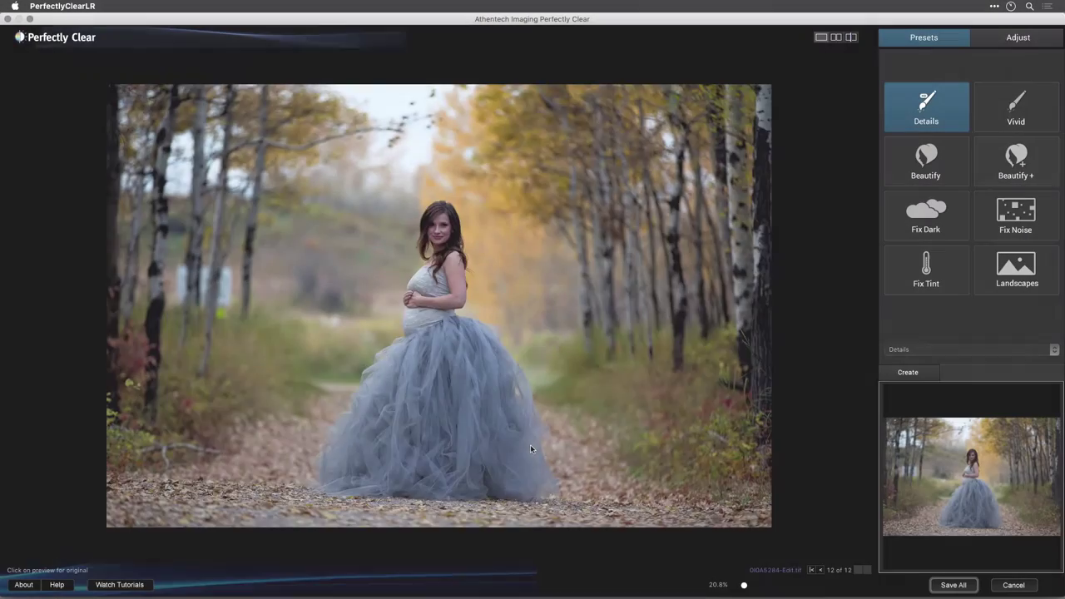
Step: Apply Fix Noise to the last photo at 100%, then fix the skier photo's blue cast with Fix Tint
{"action": "left_click", "coordinate": [530, 447]}
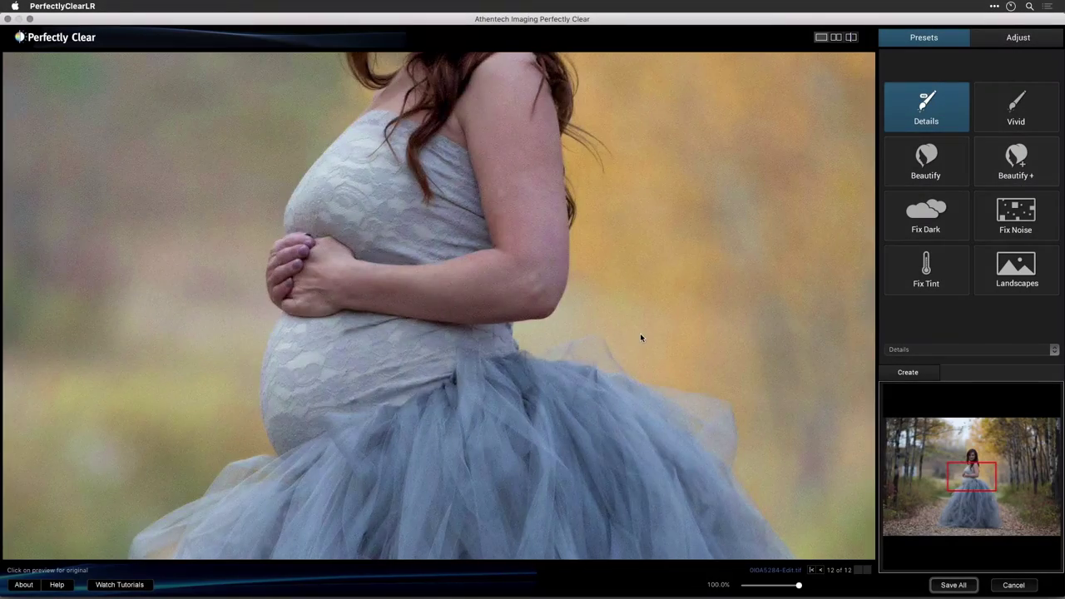
{"action": "left_click", "coordinate": [1006, 225]}
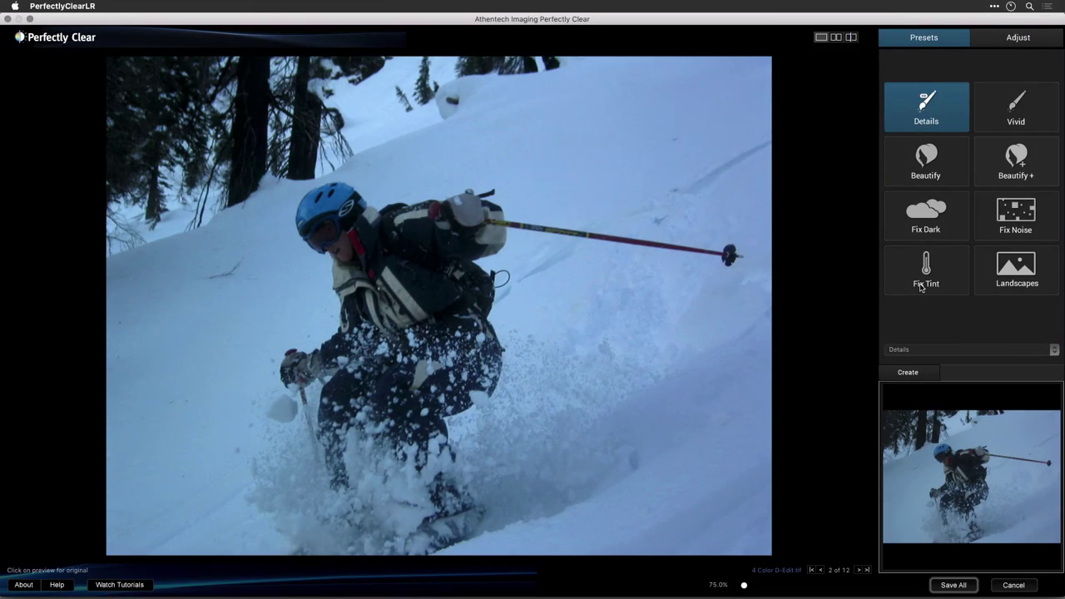
{"action": "left_click", "coordinate": [920, 288]}
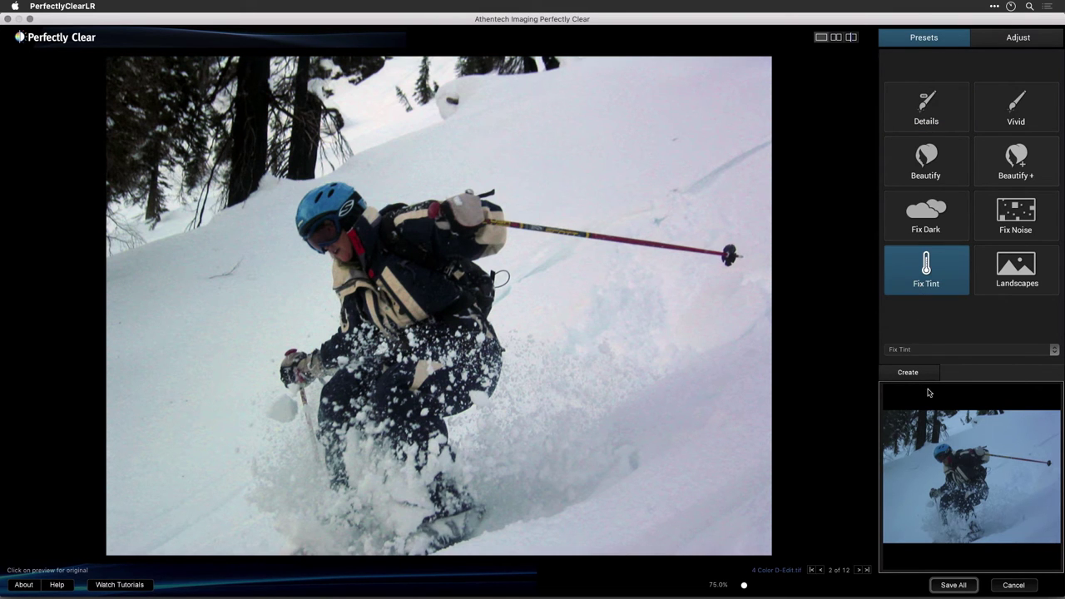
Step: Give the mountain photo the Landscapes preset and compare it with its original
{"action": "left_click", "coordinate": [860, 572]}
{"action": "left_click", "coordinate": [860, 572]}
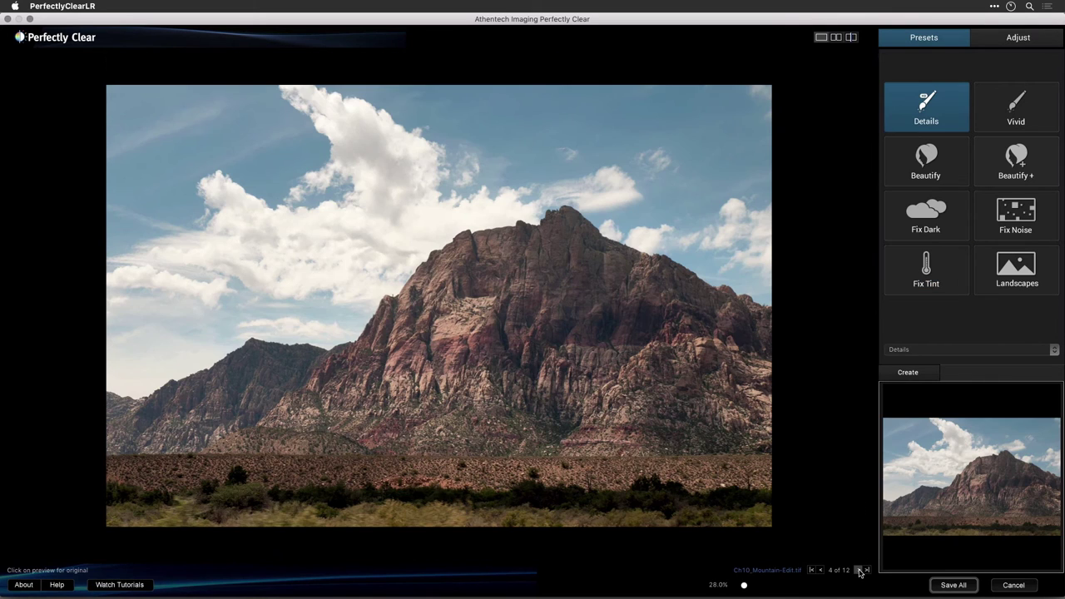
{"action": "left_click", "coordinate": [1014, 286]}
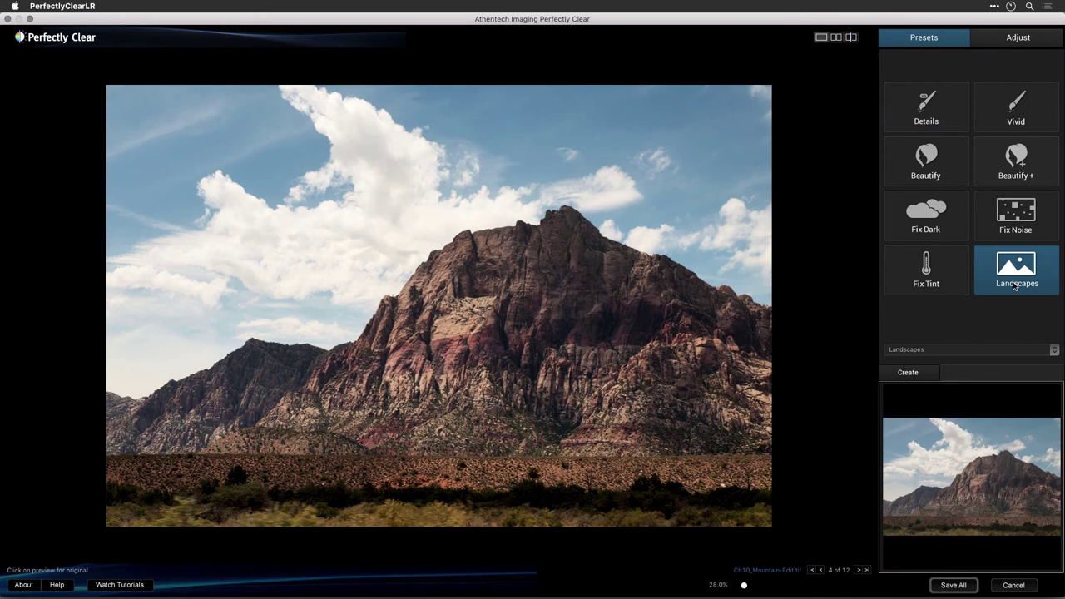
{"action": "left_click", "coordinate": [696, 379]}
Step: Apply Fix Tint to the spacesuit photo, lower exposure to 39 and raise vibrancy past 25
{"action": "left_click", "coordinate": [861, 571]}
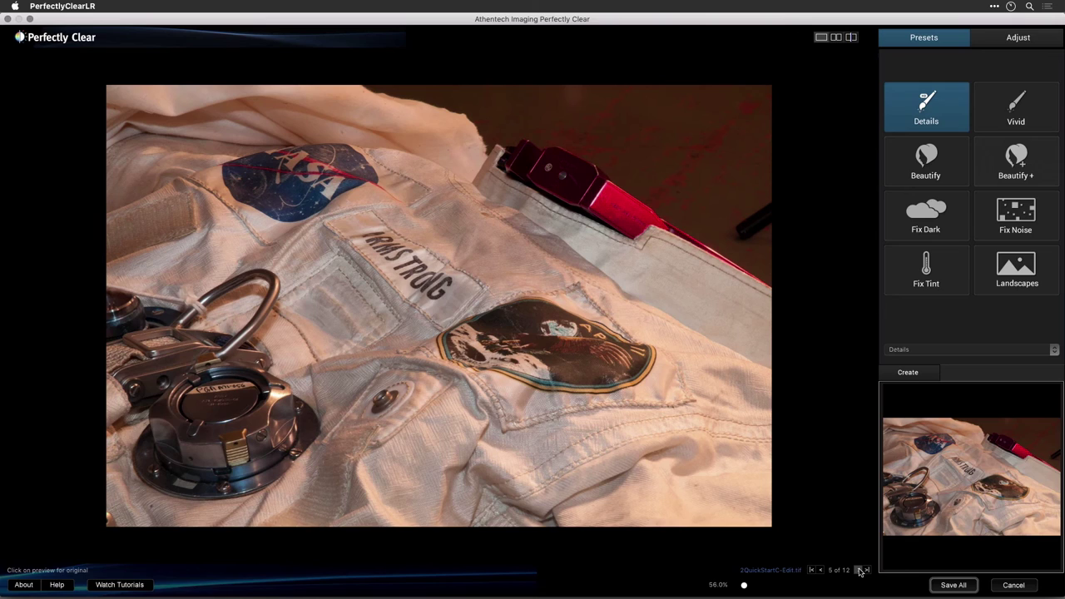
{"action": "left_click", "coordinate": [926, 283]}
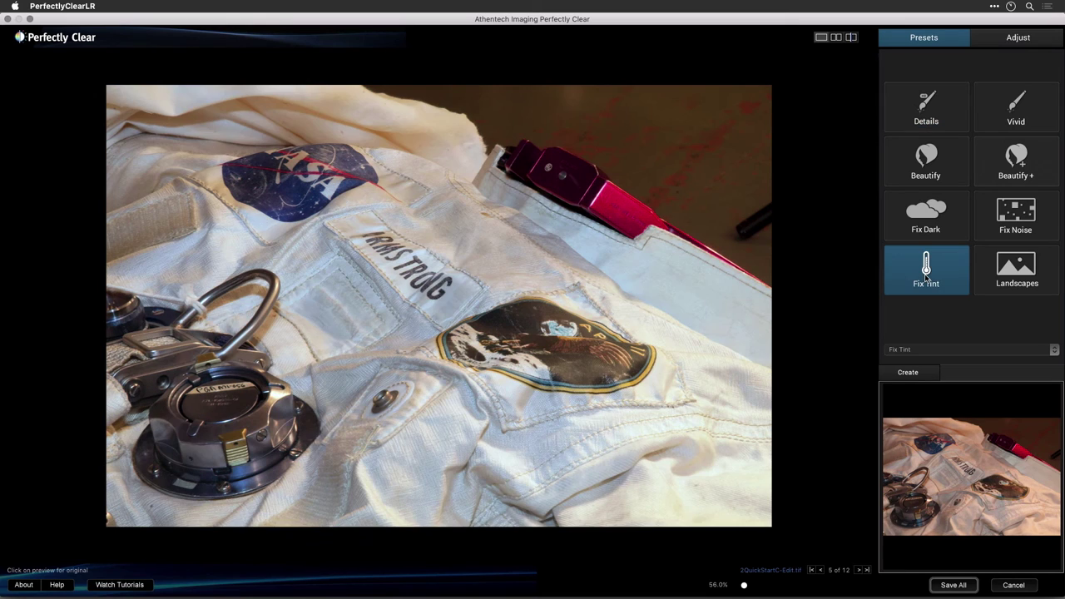
{"action": "left_click", "coordinate": [1022, 47]}
{"action": "left_click_drag", "start_coordinate": [996, 75], "coordinate": [991, 75]}
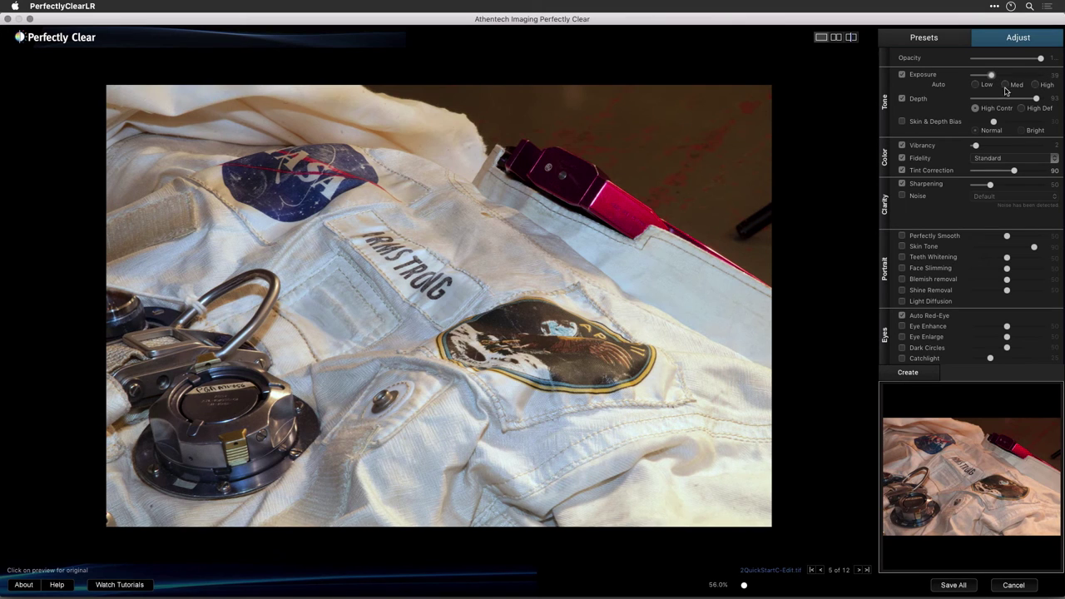
{"action": "left_click", "coordinate": [1008, 145]}
{"action": "left_click_drag", "start_coordinate": [1009, 147], "coordinate": [1036, 147]}
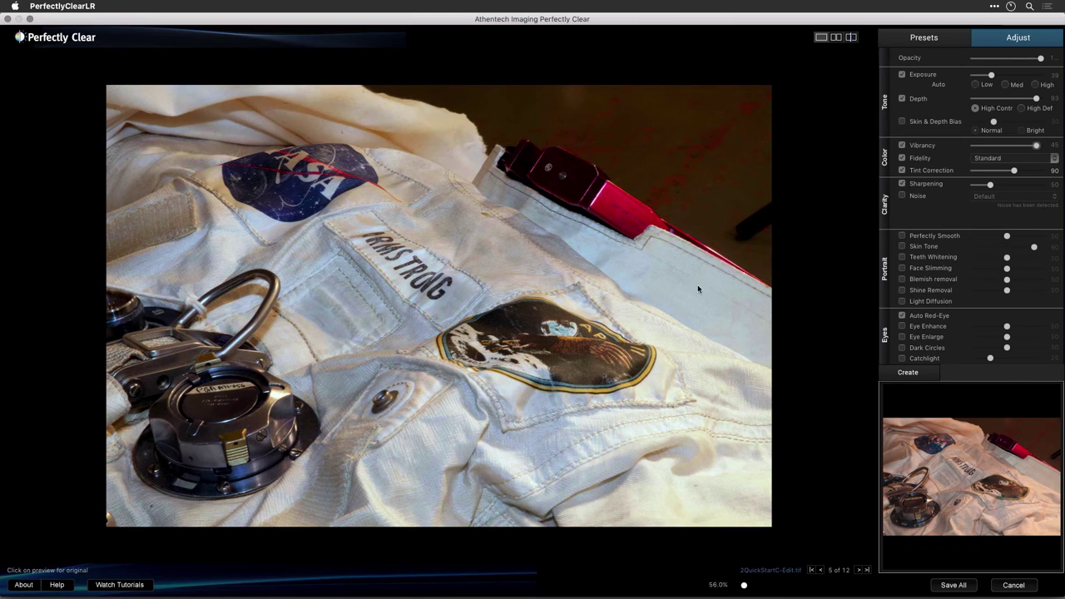
Step: Enable Portrait noise reduction, set sharpening to 115 and Fidelity to Vivid, then view at 100%
{"action": "left_click", "coordinate": [902, 196]}
{"action": "left_click", "coordinate": [990, 200]}
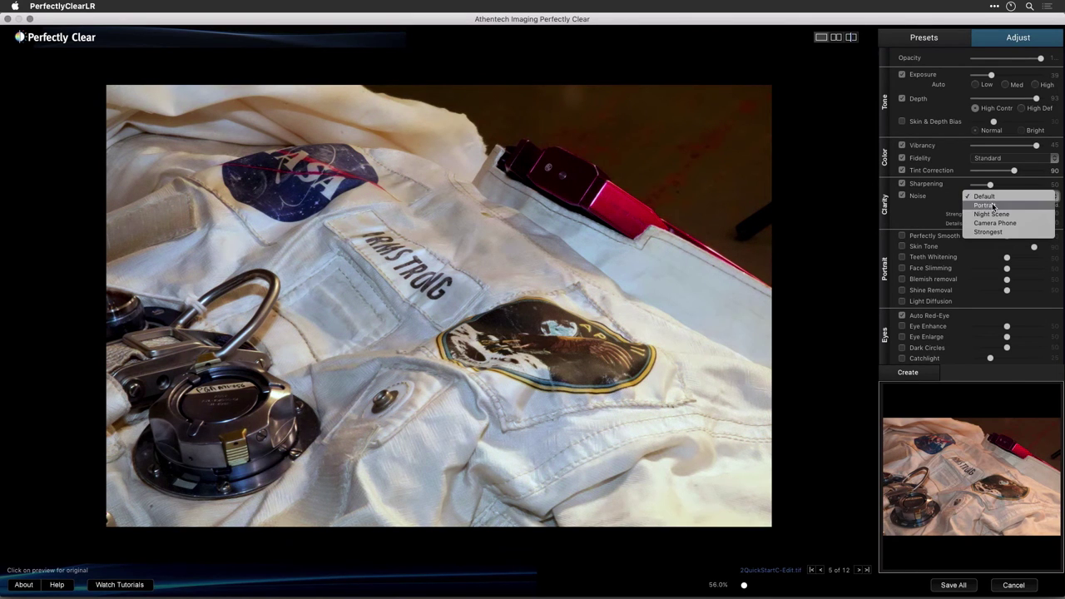
{"action": "left_click", "coordinate": [998, 200]}
{"action": "left_click_drag", "start_coordinate": [989, 184], "coordinate": [1013, 184]}
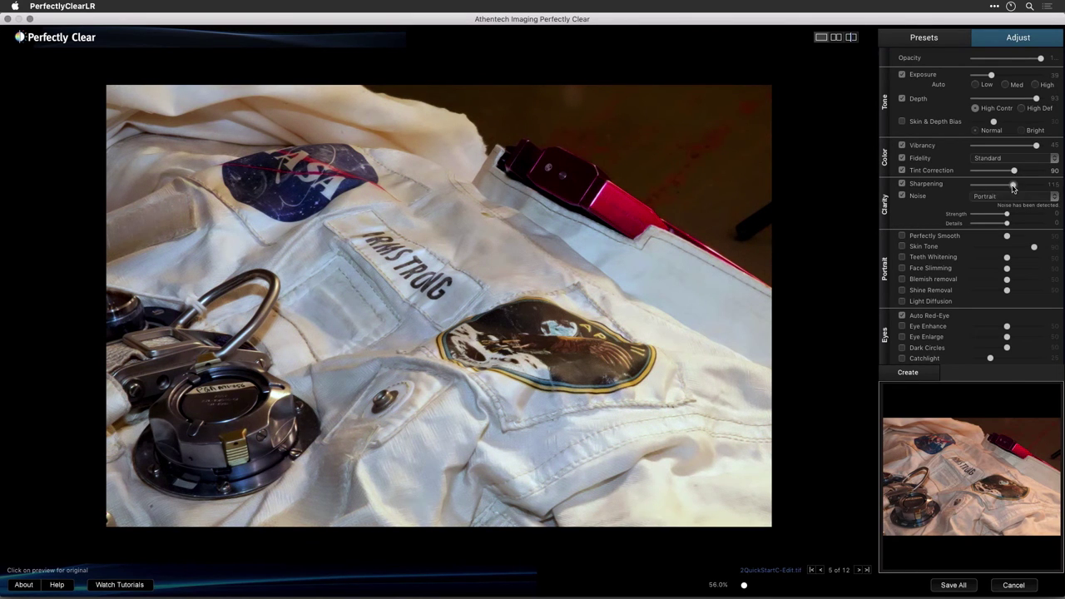
{"action": "left_click", "coordinate": [1024, 159]}
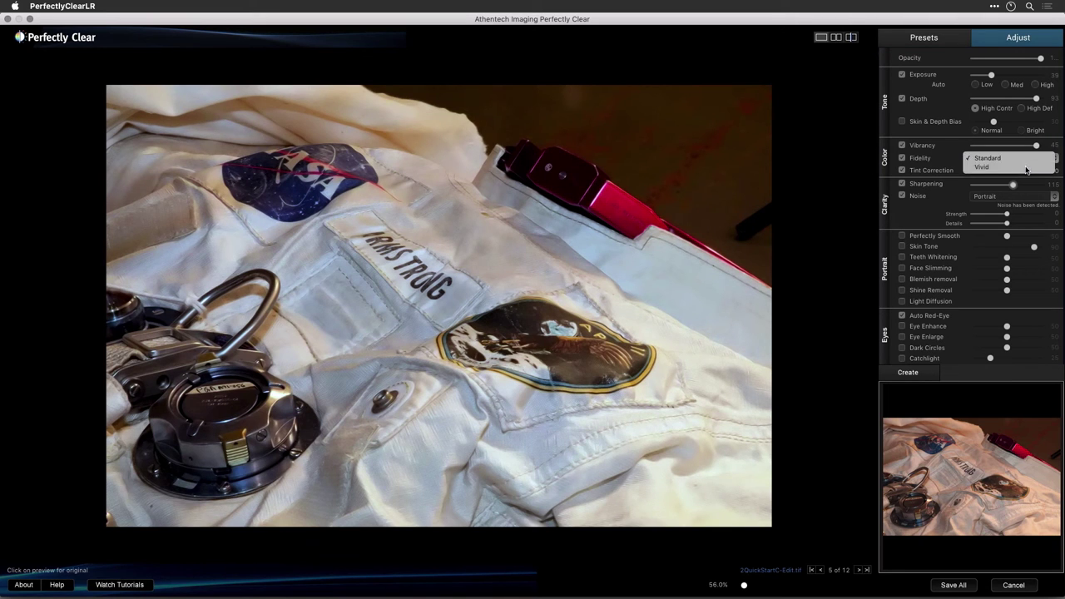
{"action": "left_click", "coordinate": [1025, 170]}
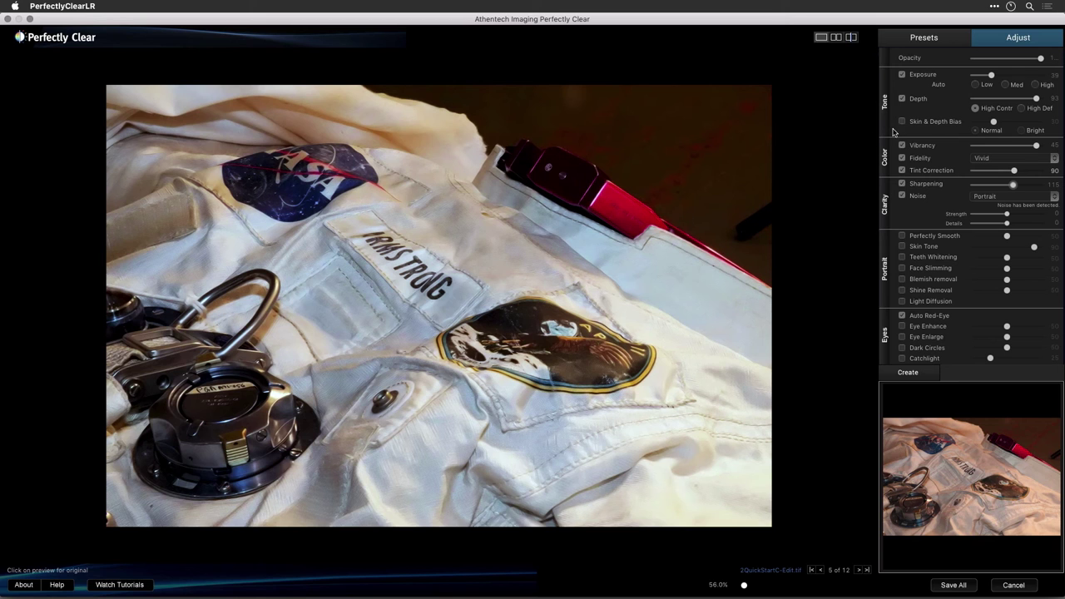
{"action": "key", "text": "z"}
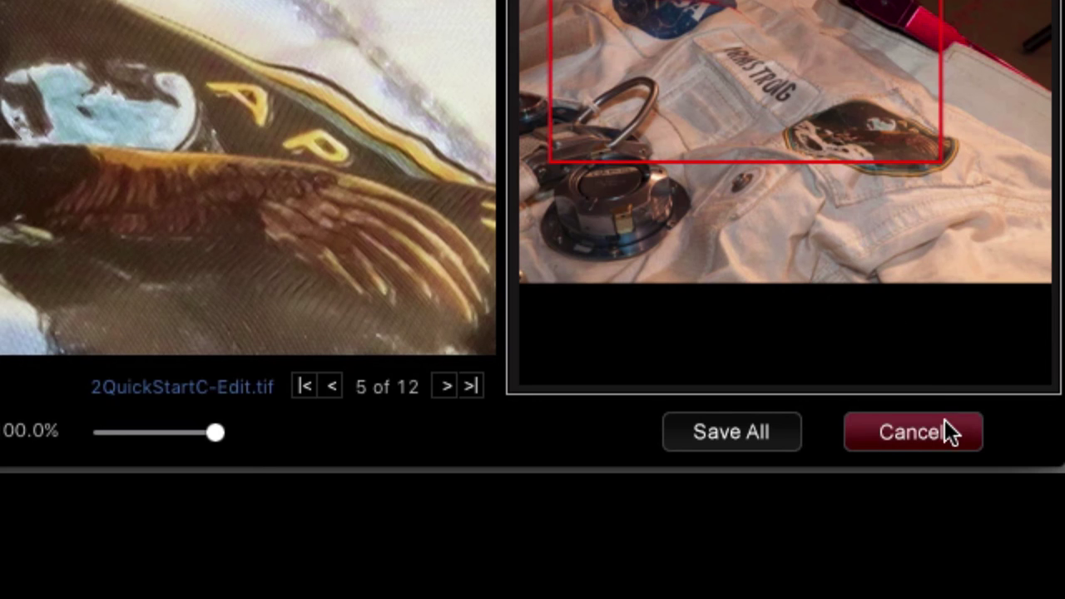